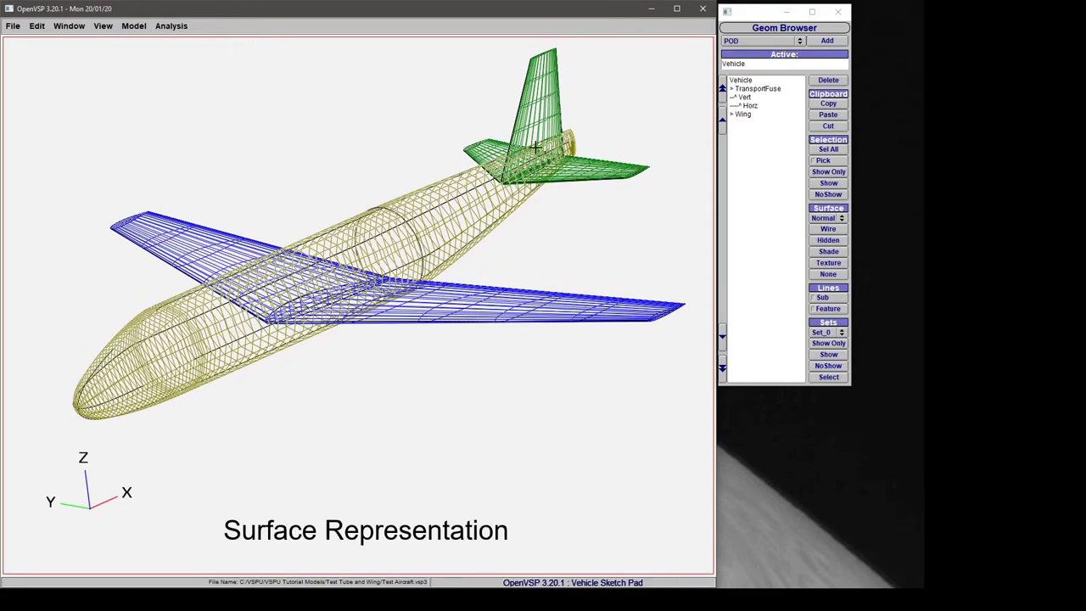
# Orbit the aircraft, show it as a wireframe, and select all its components.
pyautogui.moveTo(485, 237); pyautogui.dragTo(529, 135)
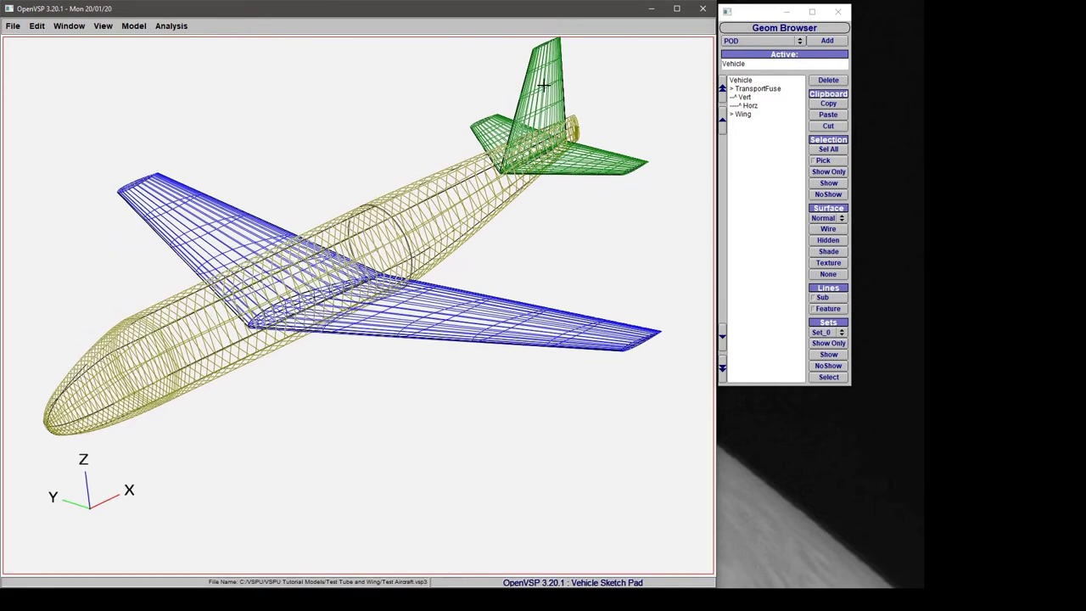
pyautogui.click(829, 231)
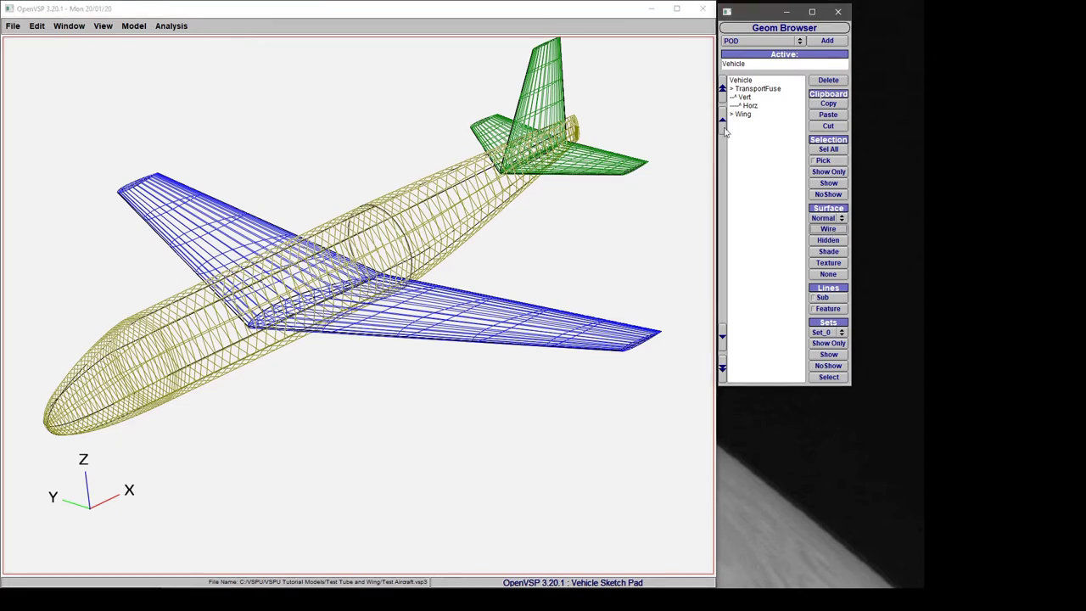
pyautogui.click(827, 150)
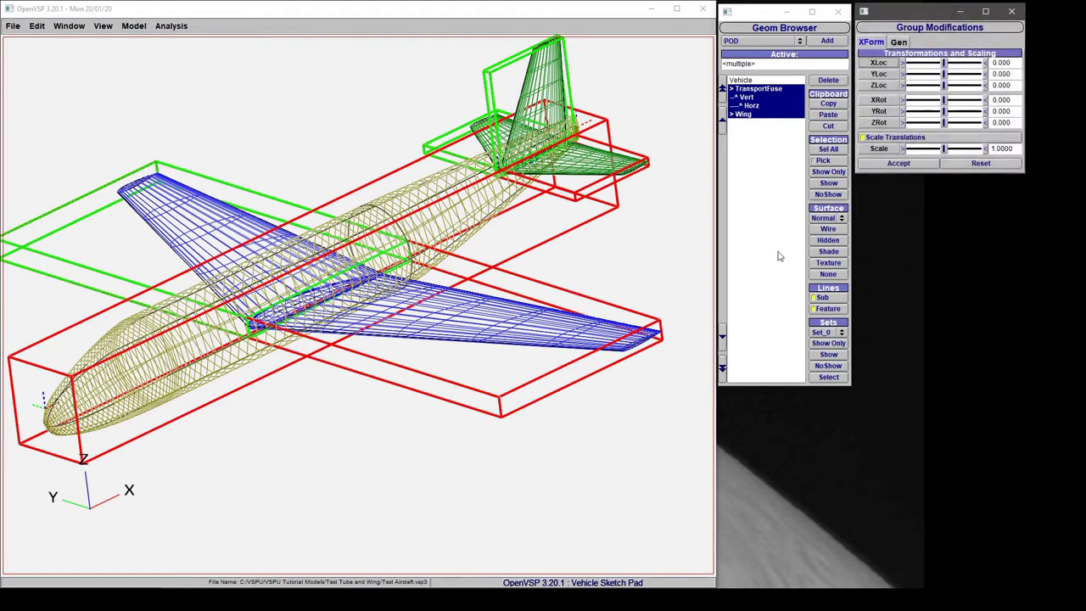
# Render the aircraft with hidden lines removed, inspect its underside, then reselect all components.
pyautogui.click(822, 241)
pyautogui.click(751, 259)
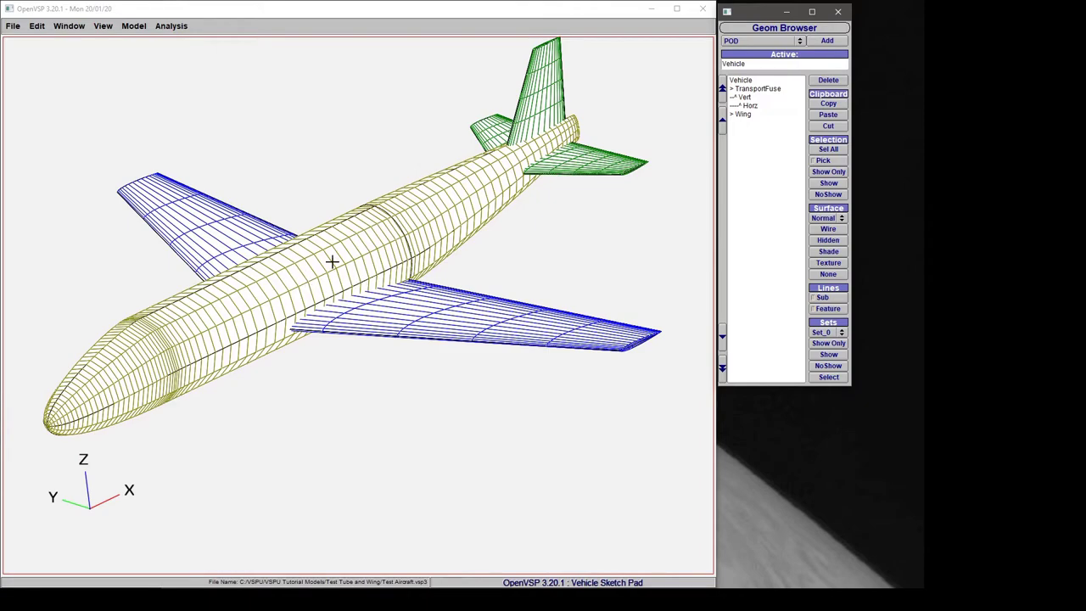
pyautogui.moveTo(267, 315); pyautogui.dragTo(314, 313)
pyautogui.scroll(5, 314, 313)
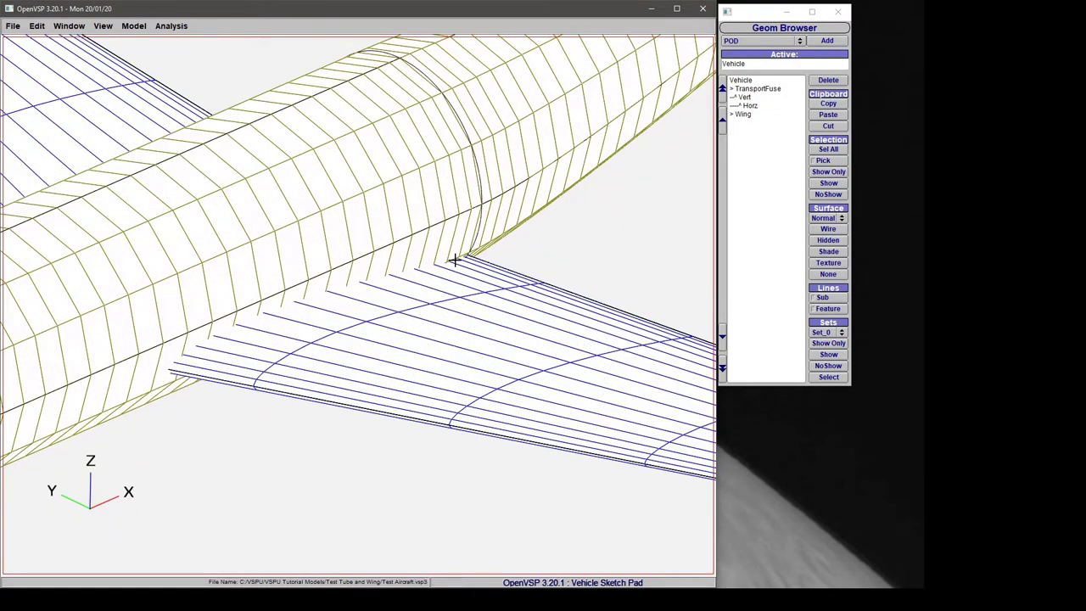
pyautogui.scroll(-8, 257, 307)
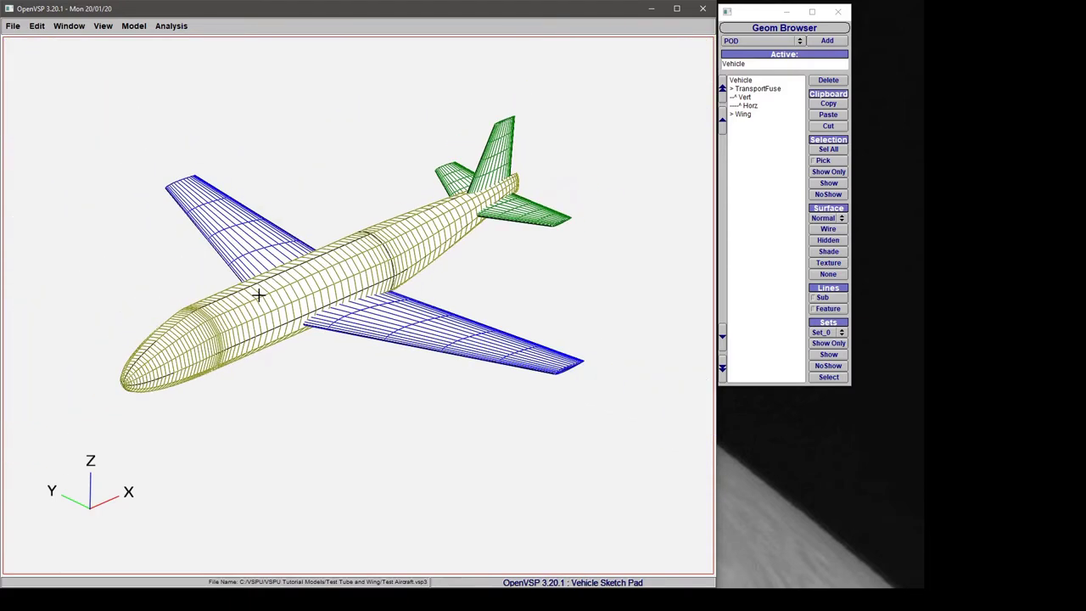
pyautogui.moveTo(329, 305); pyautogui.dragTo(292, 339)
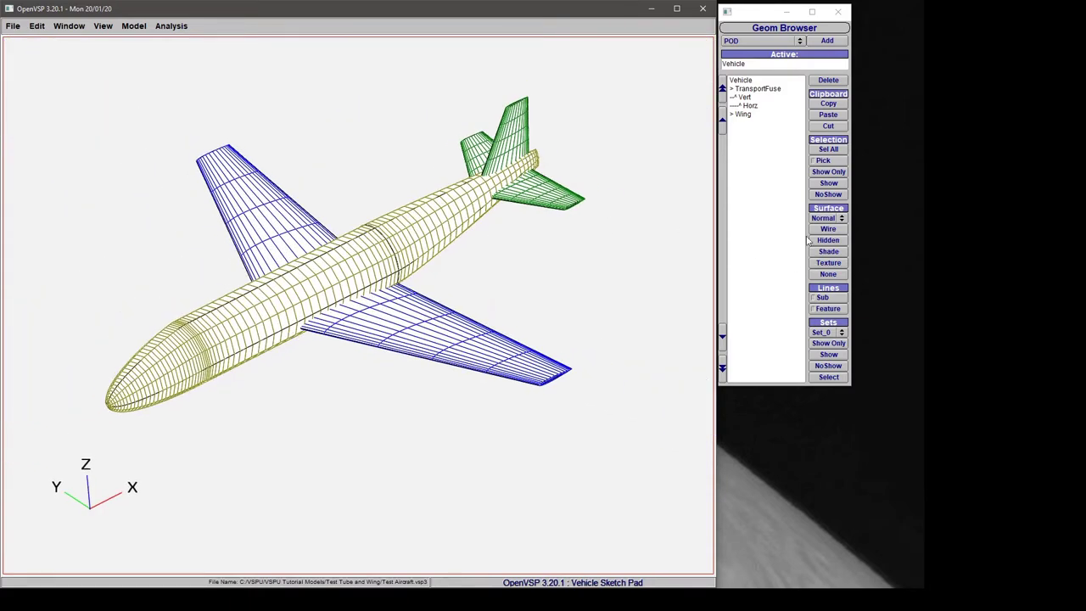
pyautogui.click(828, 149)
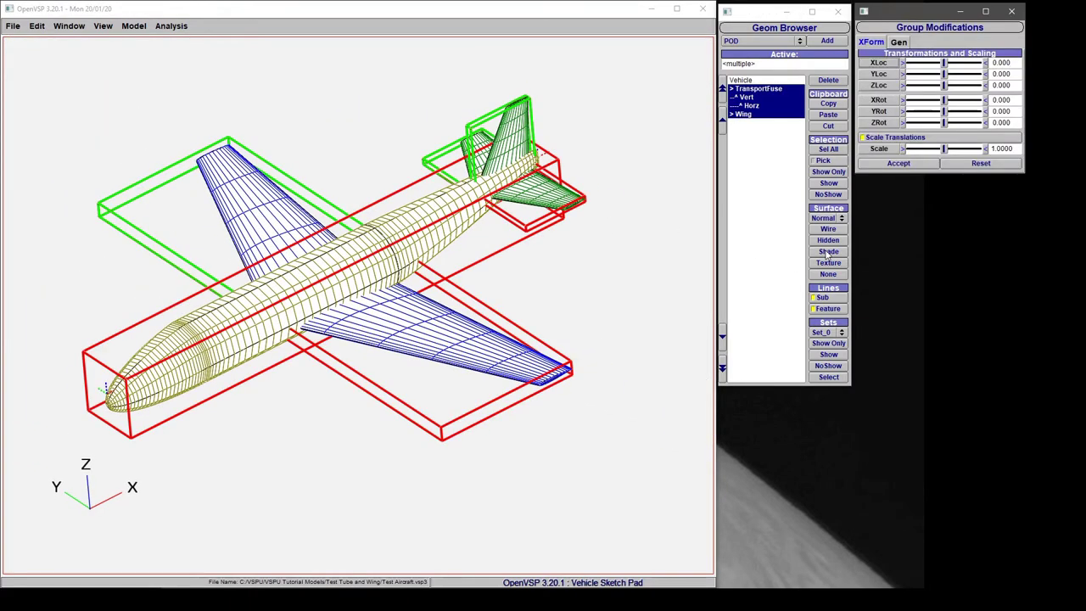
# Shade the aircraft surfaces and show Material & Color settings for all components.
pyautogui.click(828, 252)
pyautogui.click(781, 234)
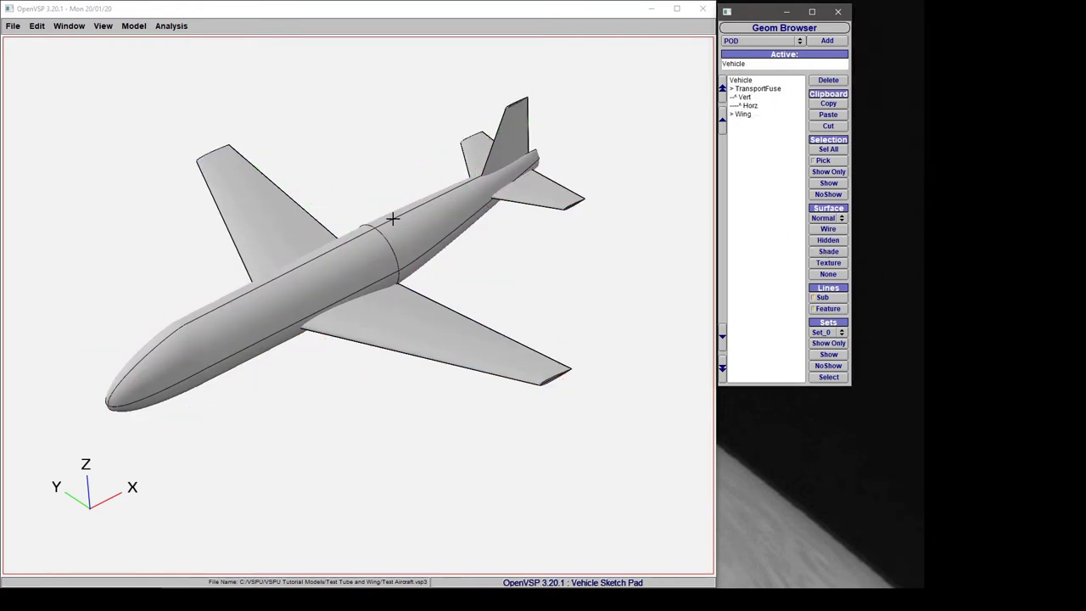
pyautogui.click(814, 151)
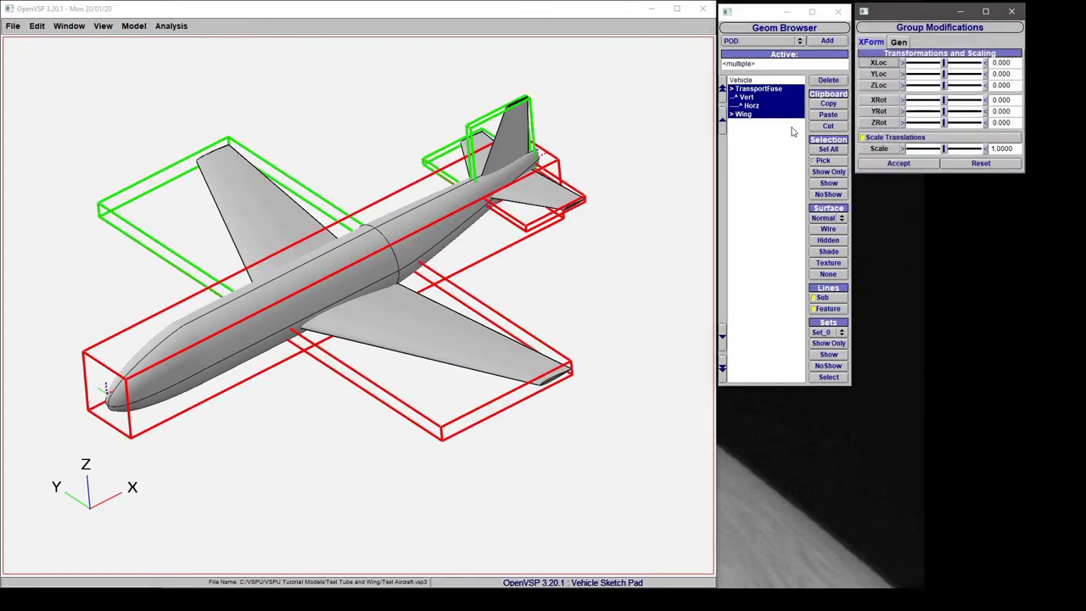
pyautogui.click(899, 42)
# Try the Cyan Plastic and then Glass Med materials on all components.
pyautogui.click(935, 93)
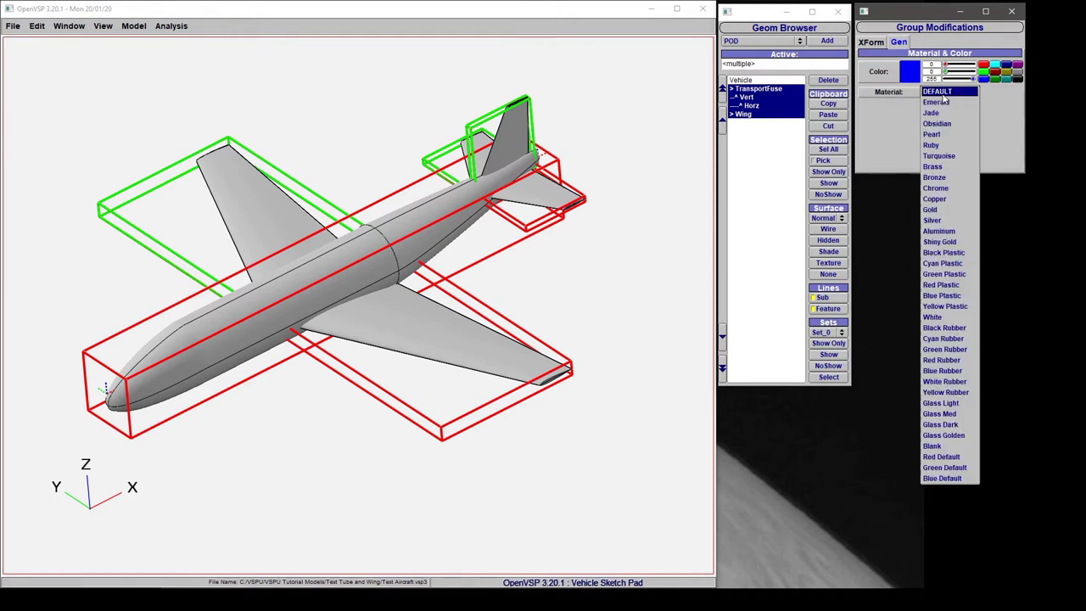
pyautogui.click(946, 265)
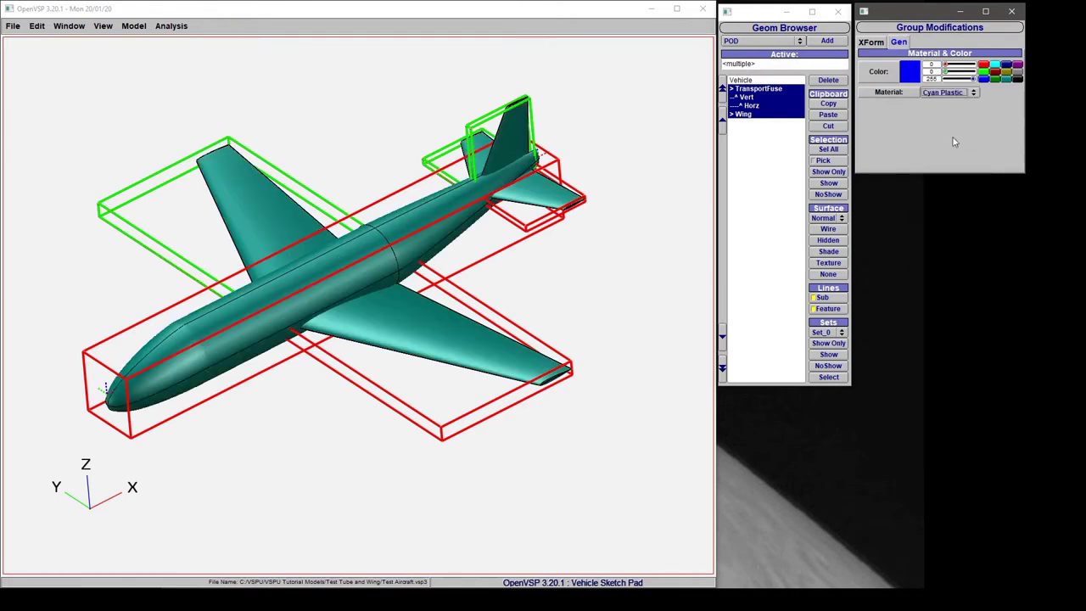
pyautogui.click(945, 93)
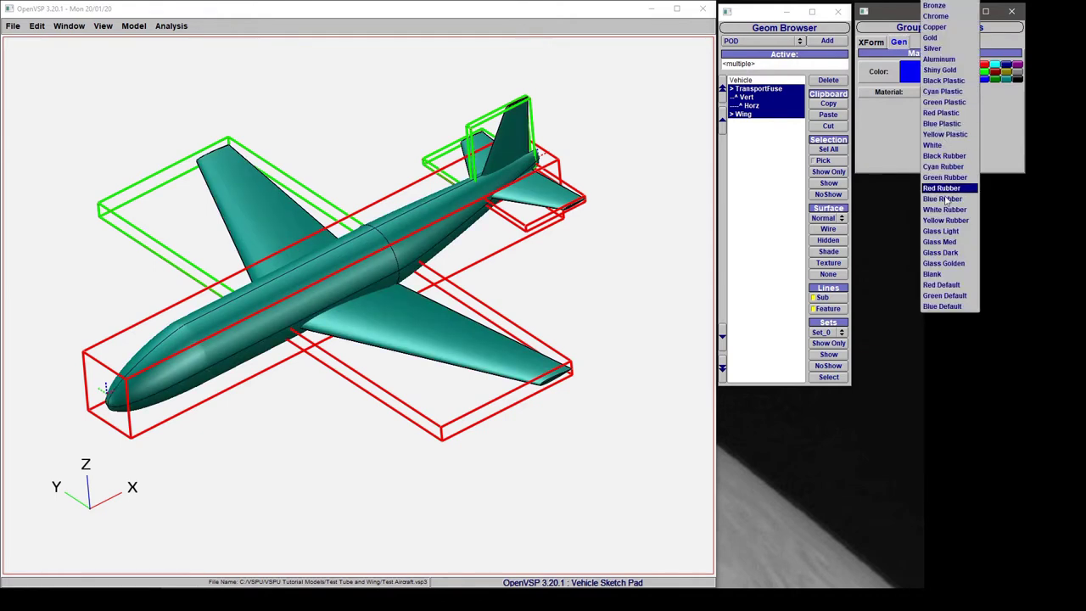
pyautogui.click(949, 243)
pyautogui.moveTo(240, 326)
pyautogui.mouseDown()
pyautogui.moveTo(483, 245)
pyautogui.moveTo(515, 201)
pyautogui.moveTo(492, 235)
pyautogui.moveTo(230, 341)
pyautogui.mouseUp()
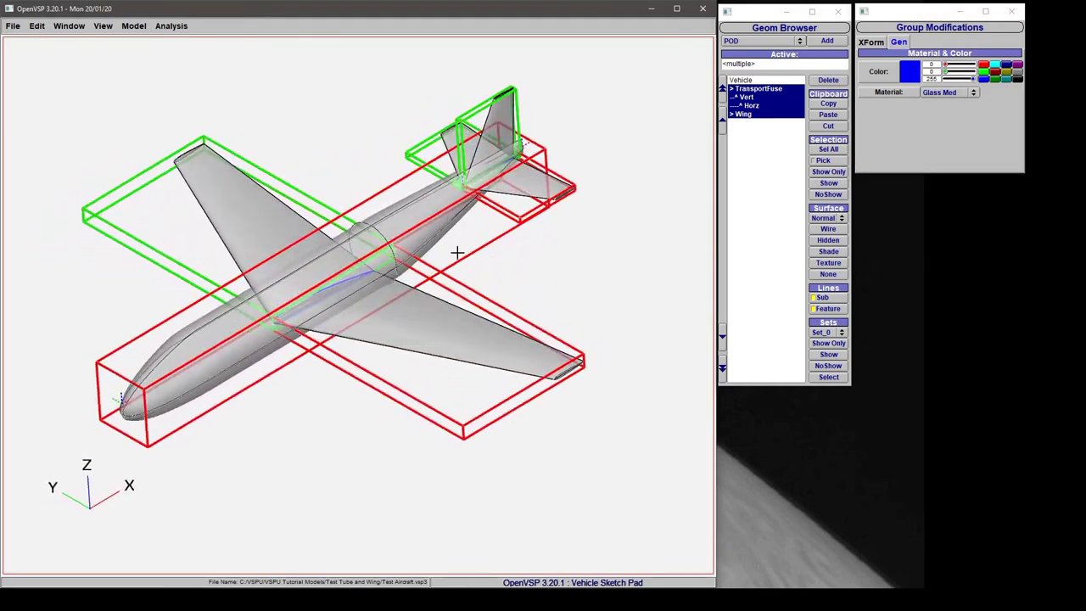
# Restore the DEFAULT material on all components, deselect them, and open the Wing's settings.
pyautogui.click(950, 92)
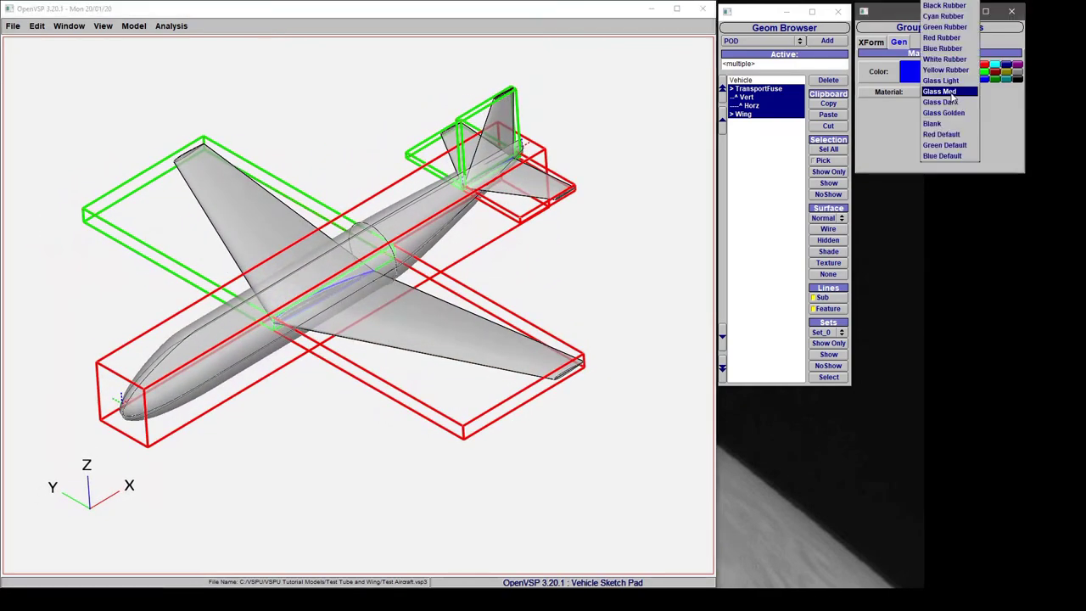
pyautogui.moveTo(948, 5)
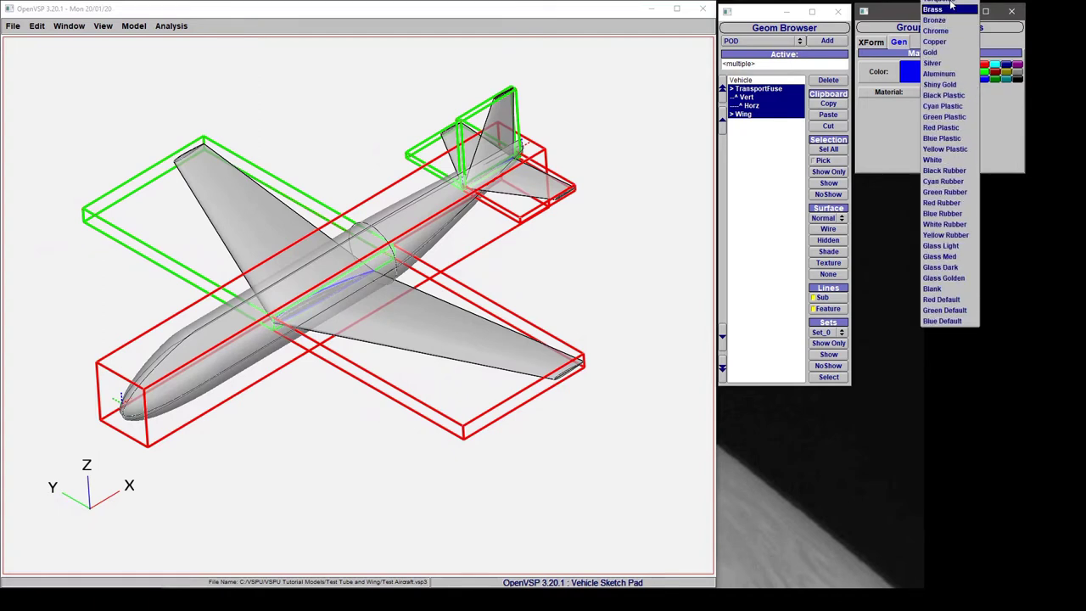
pyautogui.click(943, 9)
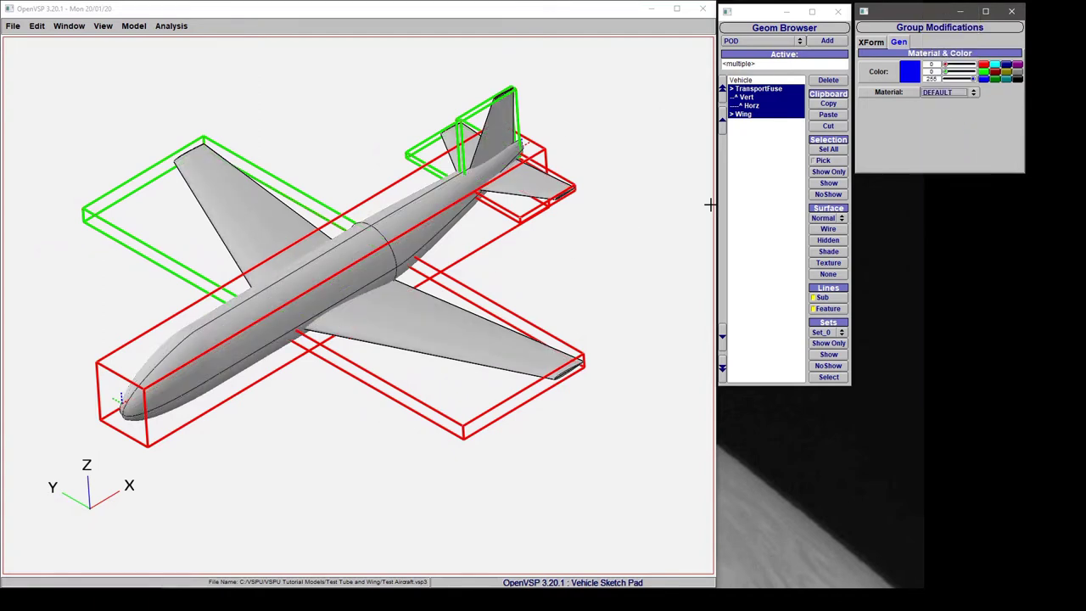
pyautogui.click(767, 159)
pyautogui.moveTo(308, 286); pyautogui.dragTo(346, 250)
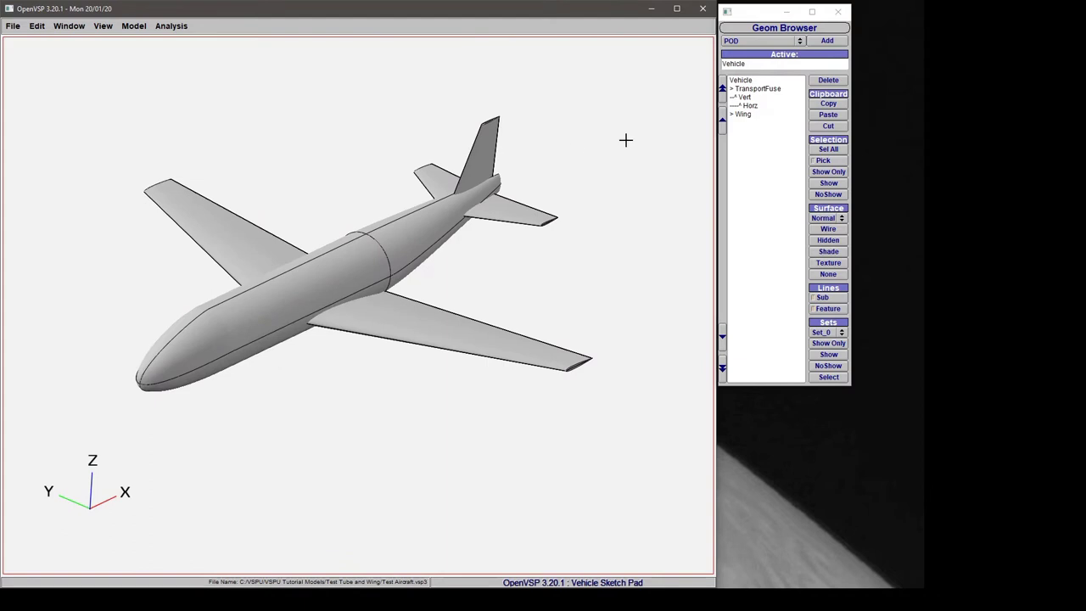
pyautogui.click(741, 117)
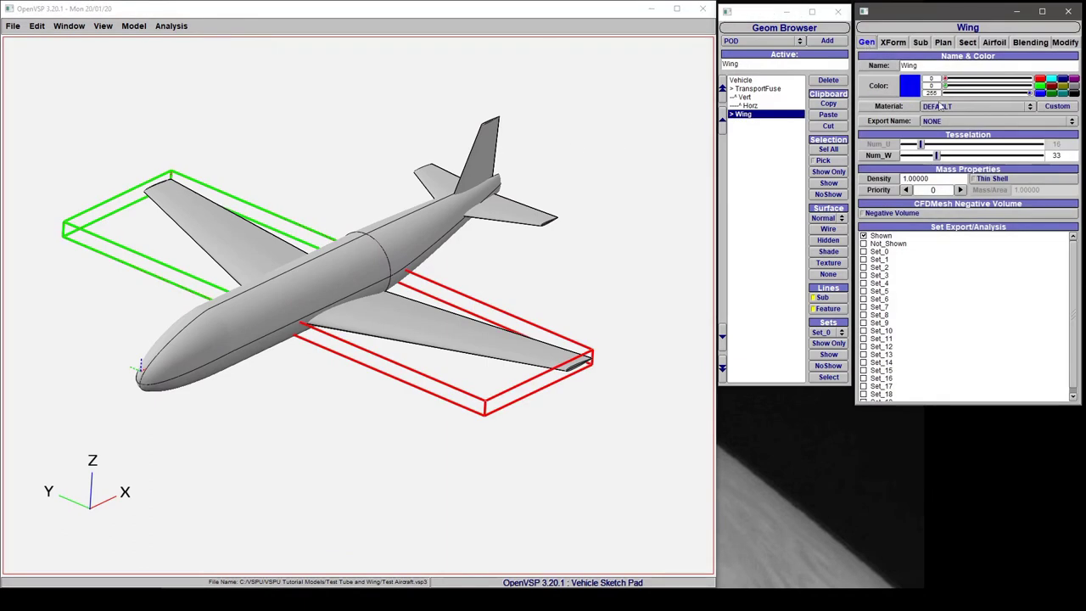
# Try Silver and Green Rubber on the wing, then return it to the DEFAULT material.
pyautogui.click(936, 107)
pyautogui.click(948, 241)
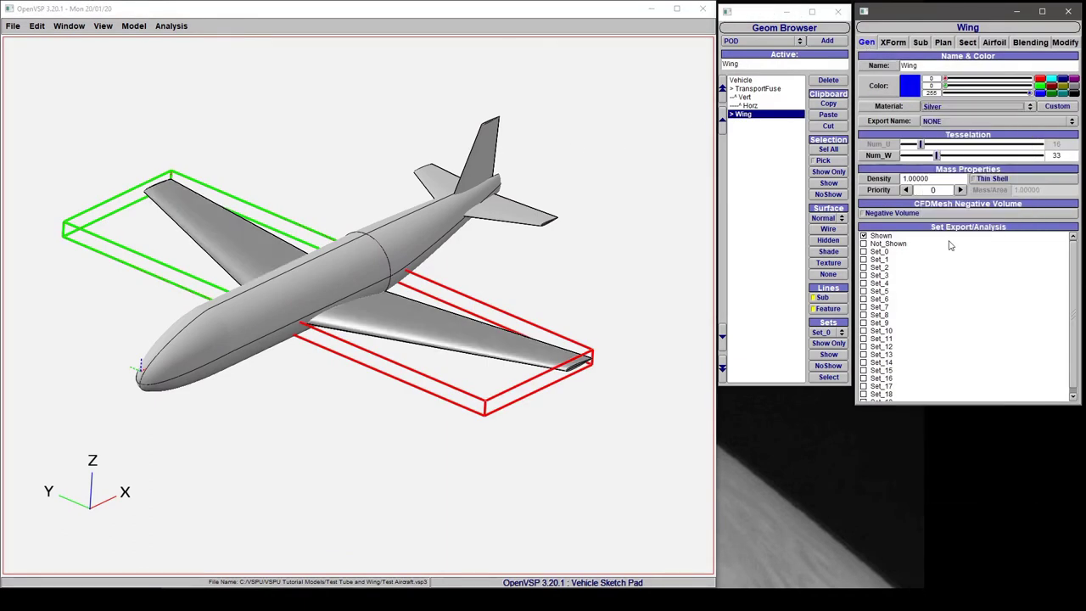
pyautogui.moveTo(401, 294); pyautogui.dragTo(400, 324)
pyautogui.click(946, 107)
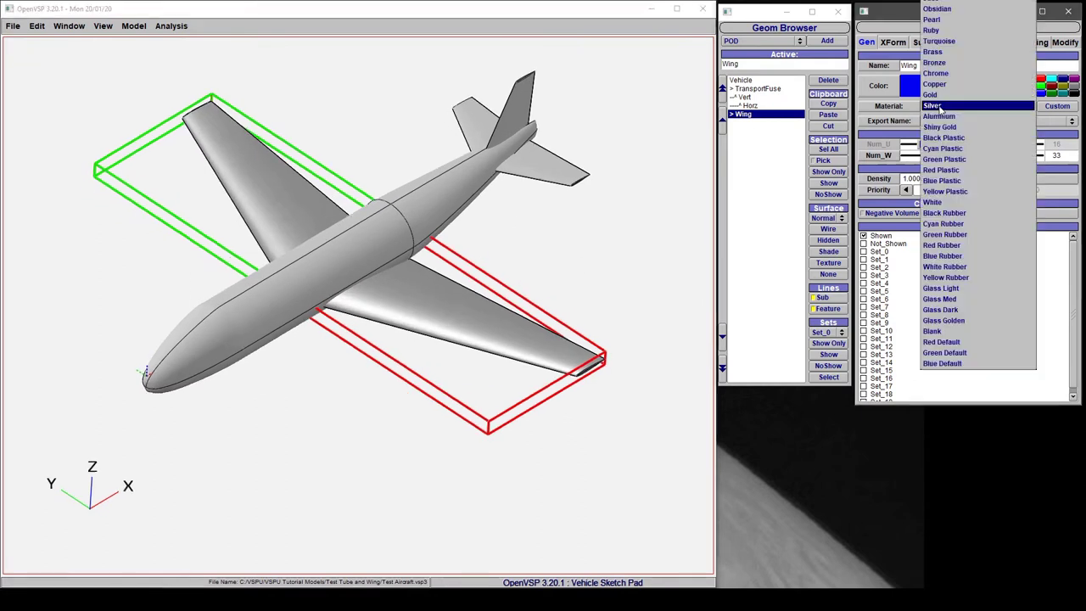
pyautogui.click(959, 239)
pyautogui.click(960, 108)
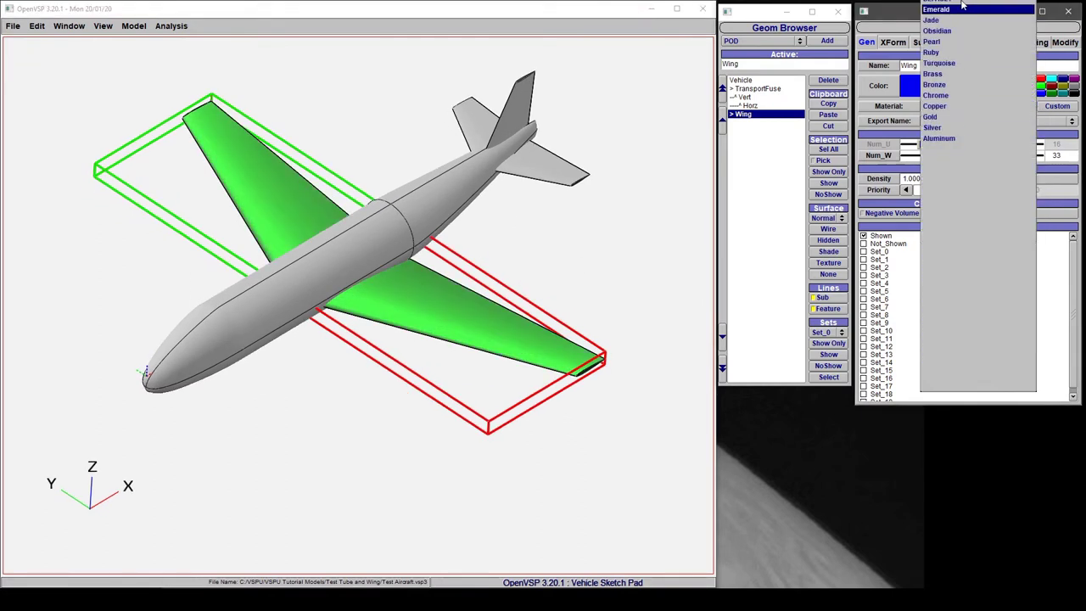
pyautogui.click(960, 9)
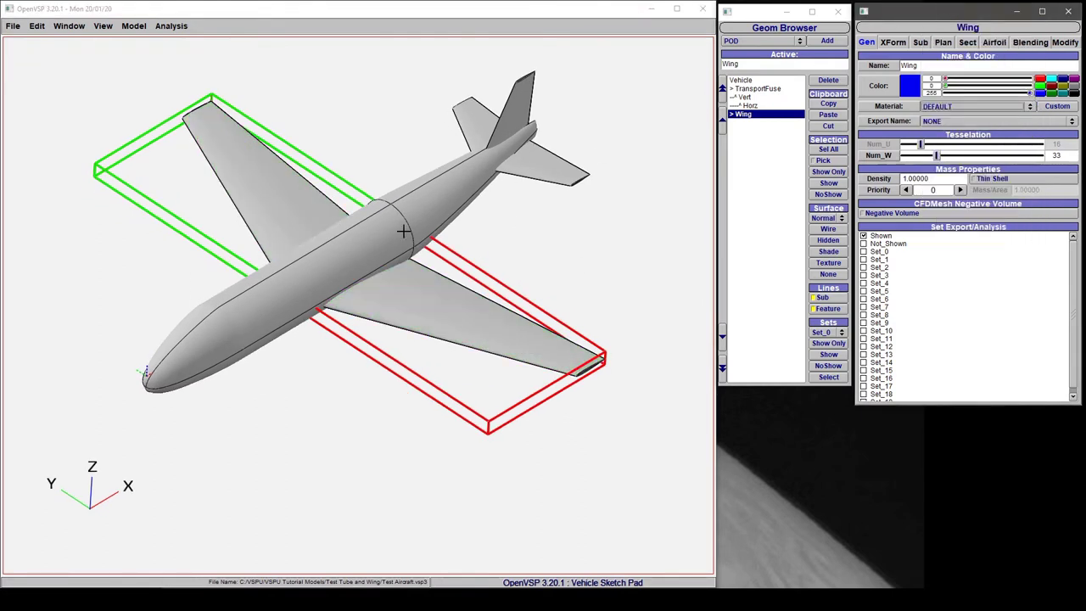
pyautogui.moveTo(466, 280); pyautogui.dragTo(332, 299)
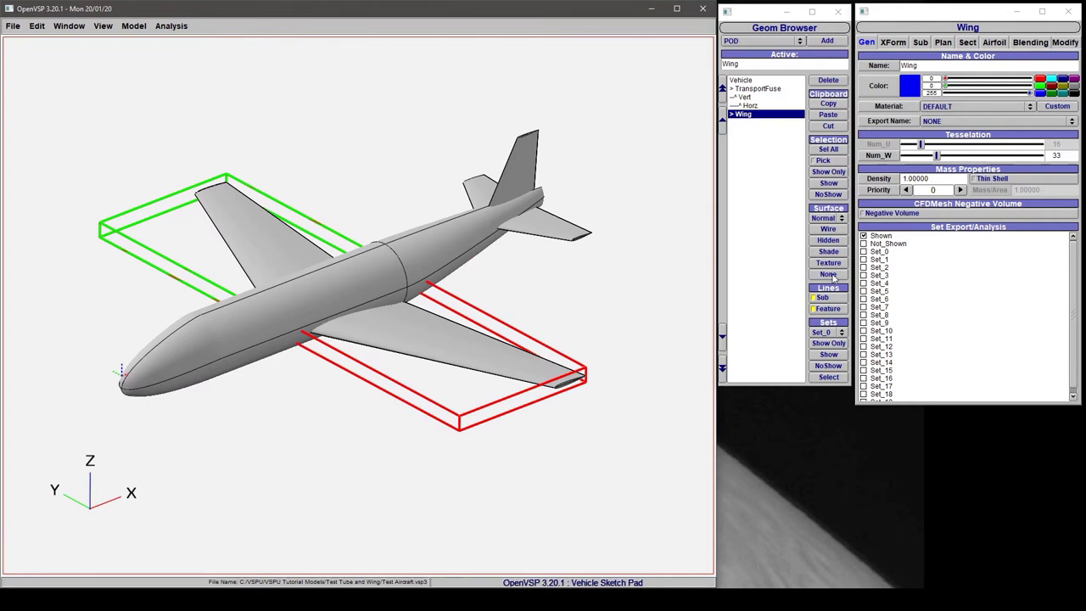
pyautogui.click(836, 150)
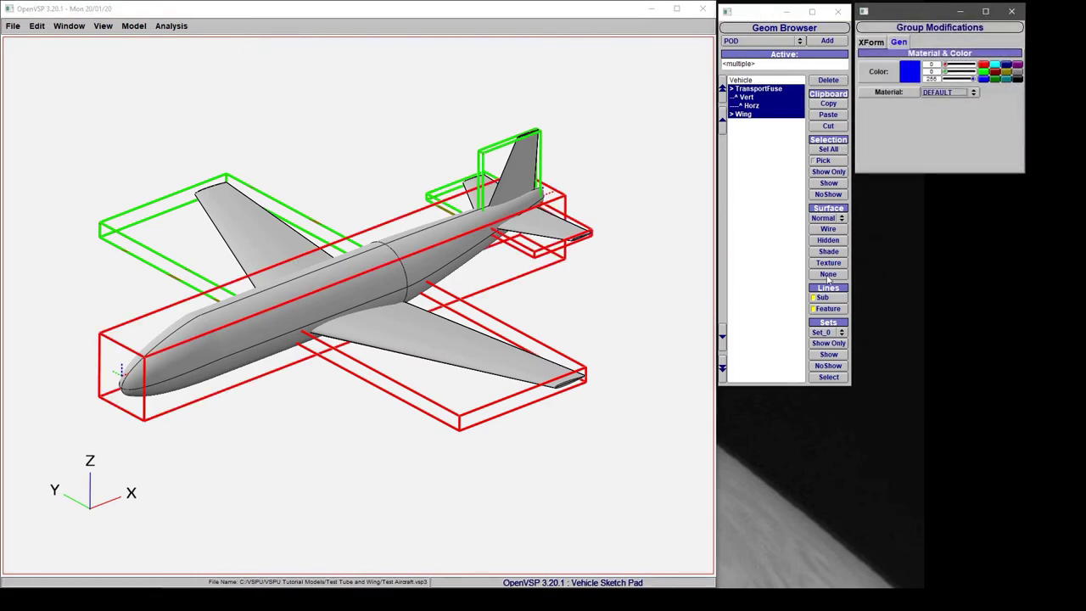
# Set all components' surfaces to None so only outline curves remain, then deselect.
pyautogui.click(828, 275)
pyautogui.click(761, 235)
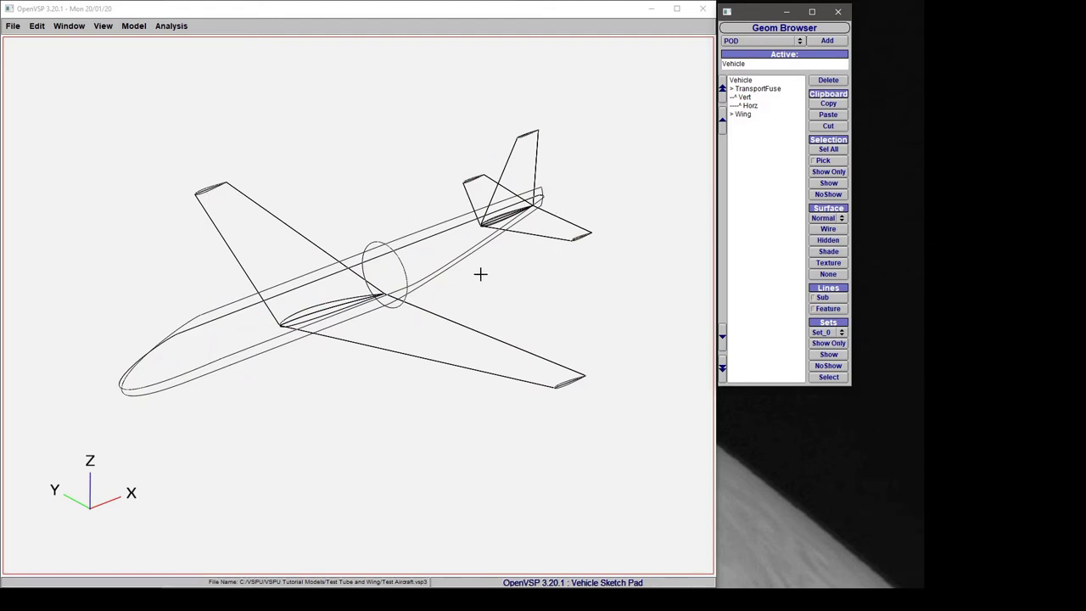
pyautogui.moveTo(400, 284)
pyautogui.mouseDown()
pyautogui.moveTo(259, 249)
pyautogui.moveTo(419, 297)
pyautogui.moveTo(393, 301)
pyautogui.mouseUp()
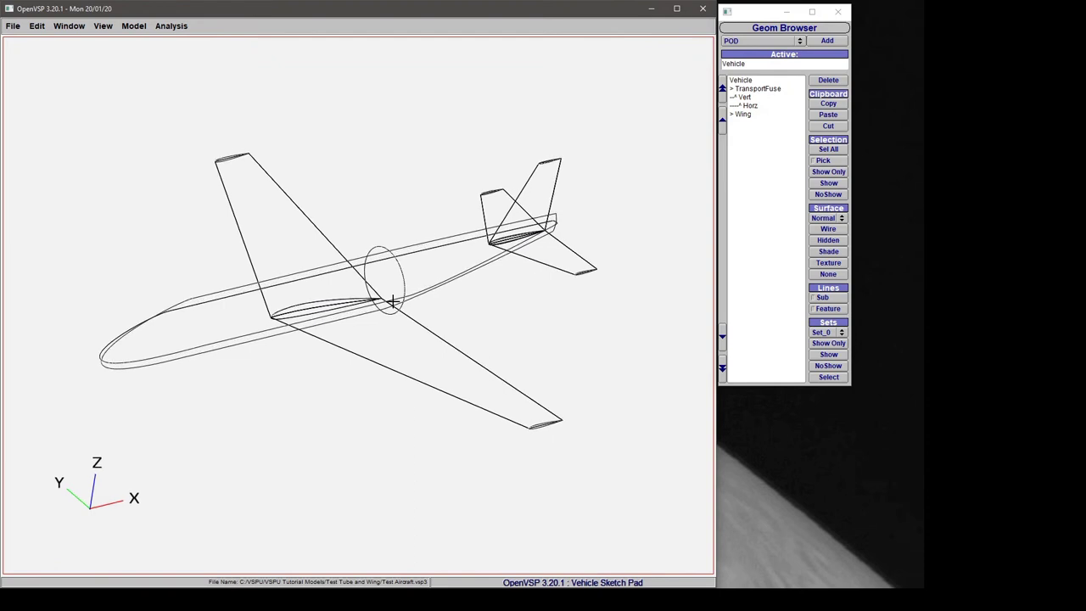
pyautogui.press('F5')
# Zoom out and pan the top view to centre the outlined aircraft.
pyautogui.scroll(-5, 390, 300)
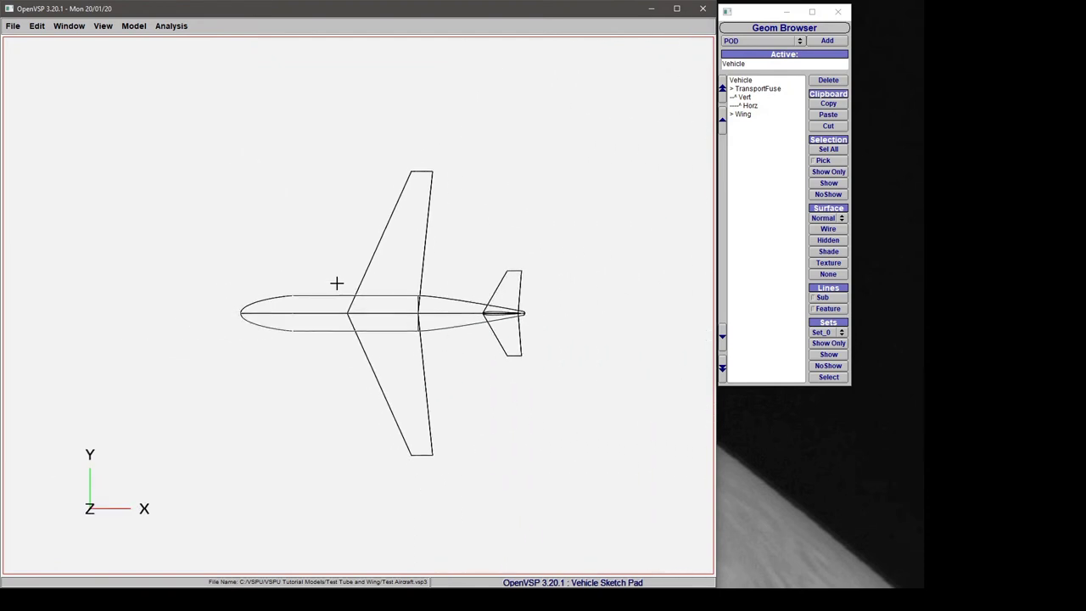
pyautogui.moveTo(360, 302); pyautogui.dragTo(329, 294, button='right')
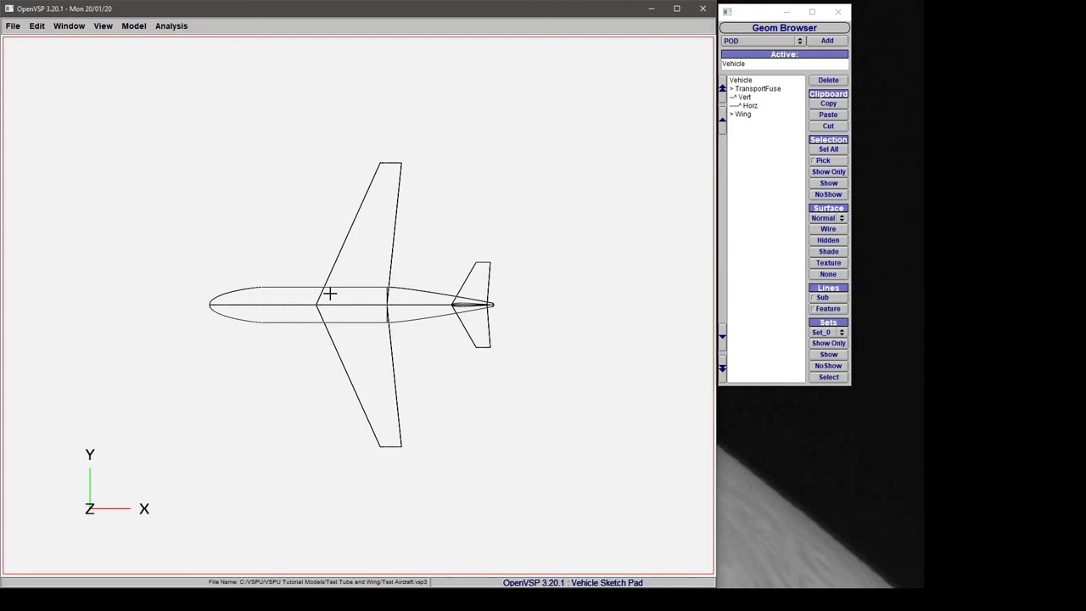
pyautogui.press('F6')
# View the aircraft from the side, zoom in on the wing airfoil, then zoom back out.
pyautogui.press('F7')
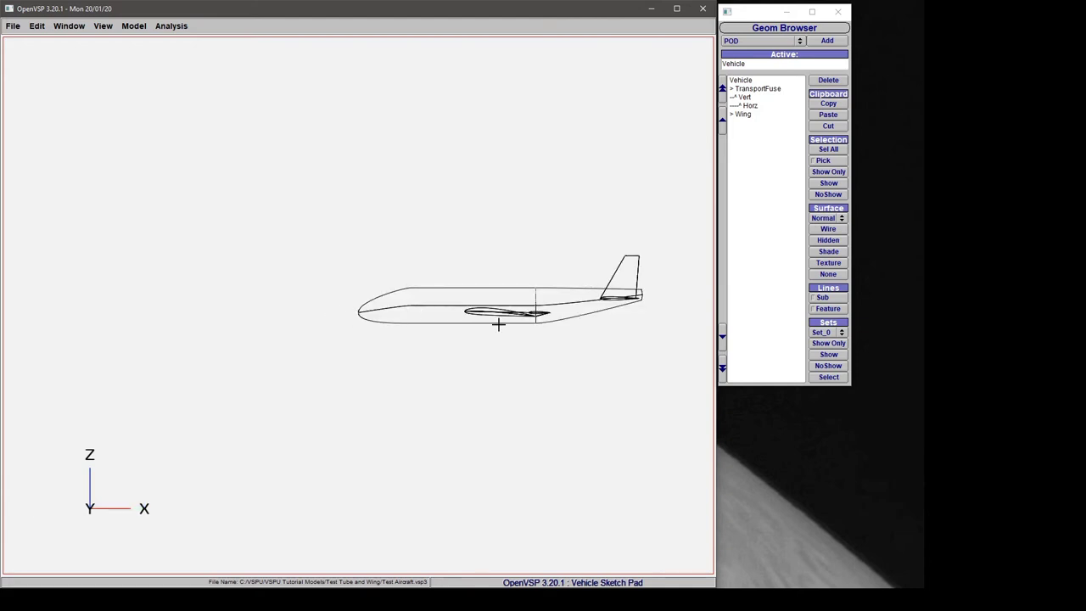
pyautogui.moveTo(497, 322); pyautogui.dragTo(352, 337, button='right')
pyautogui.scroll(3, 359, 321)
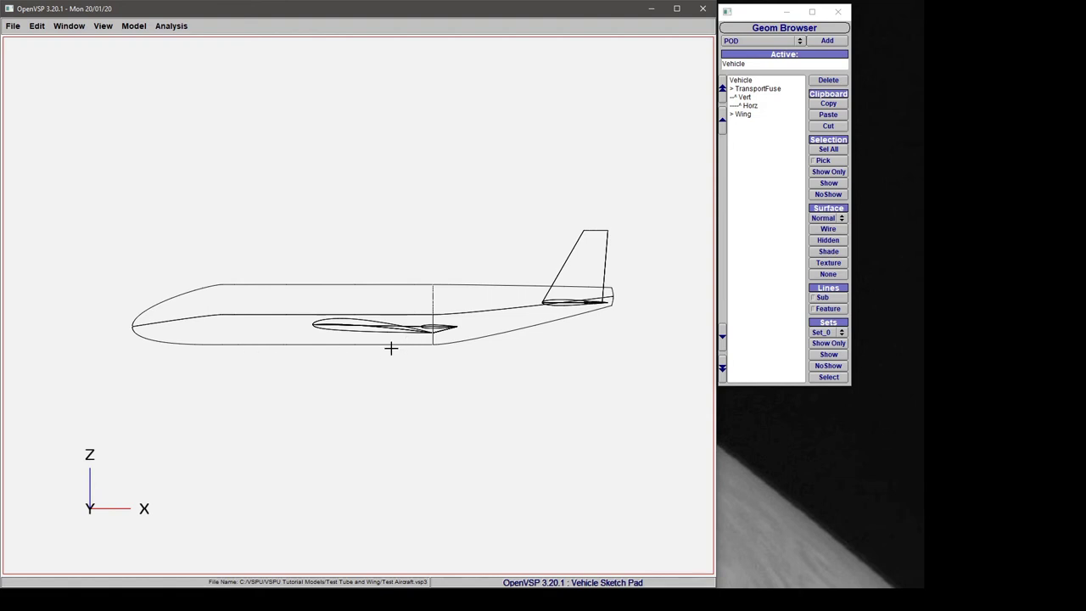
pyautogui.scroll(5, 390, 348)
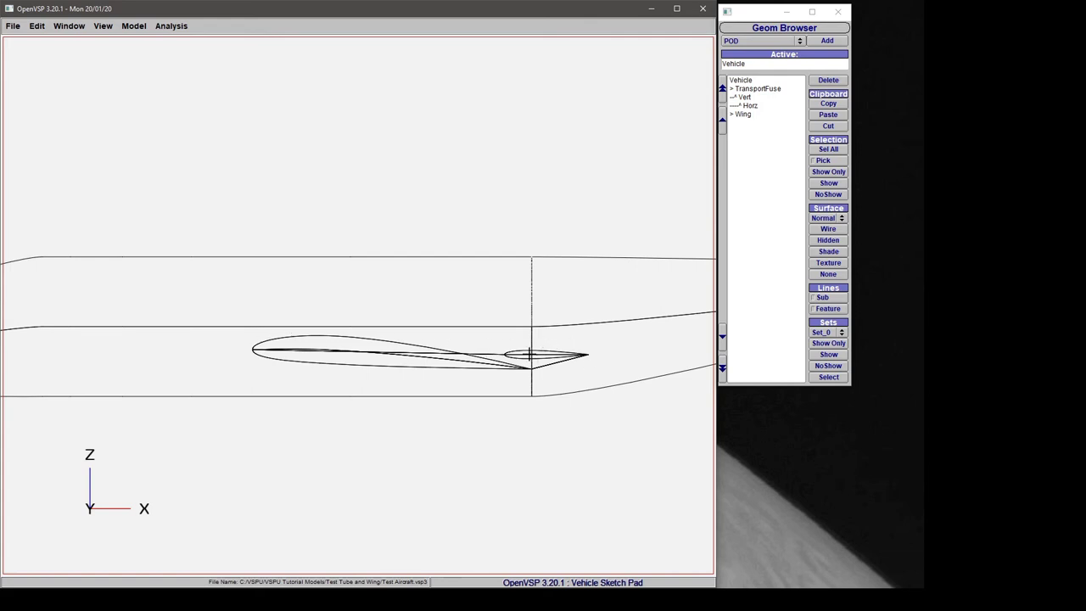
pyautogui.scroll(-5, 456, 356)
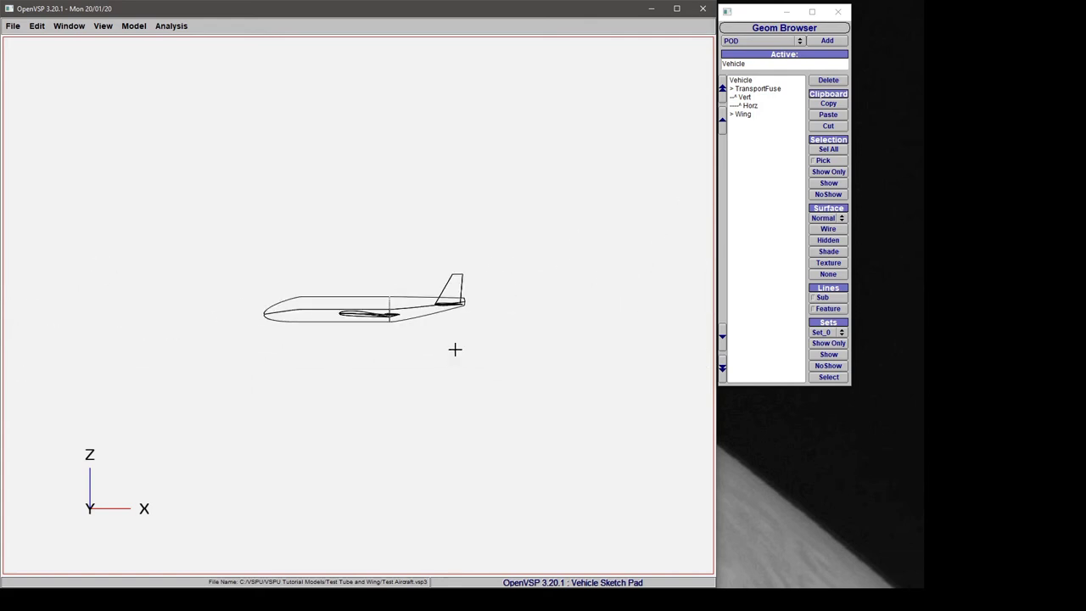
pyautogui.click(827, 150)
# Shade all components again, turn off their feature lines, and clear the selection.
pyautogui.click(828, 251)
pyautogui.moveTo(323, 399)
pyautogui.mouseDown()
pyautogui.moveTo(356, 403)
pyautogui.moveTo(408, 388)
pyautogui.moveTo(363, 357)
pyautogui.mouseUp()
pyautogui.scroll(3, 336, 359)
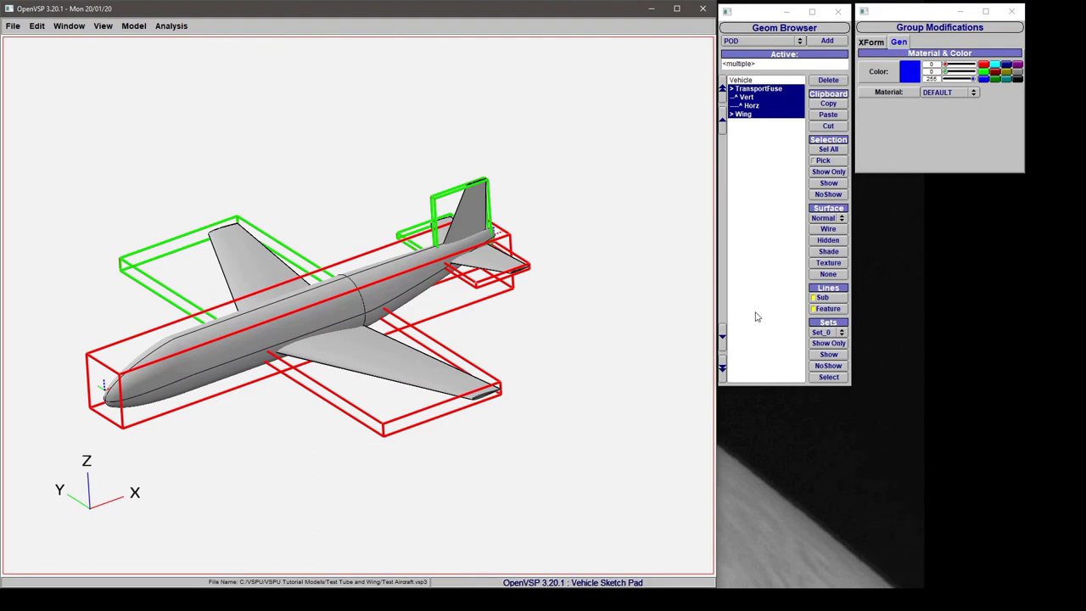
pyautogui.click(840, 314)
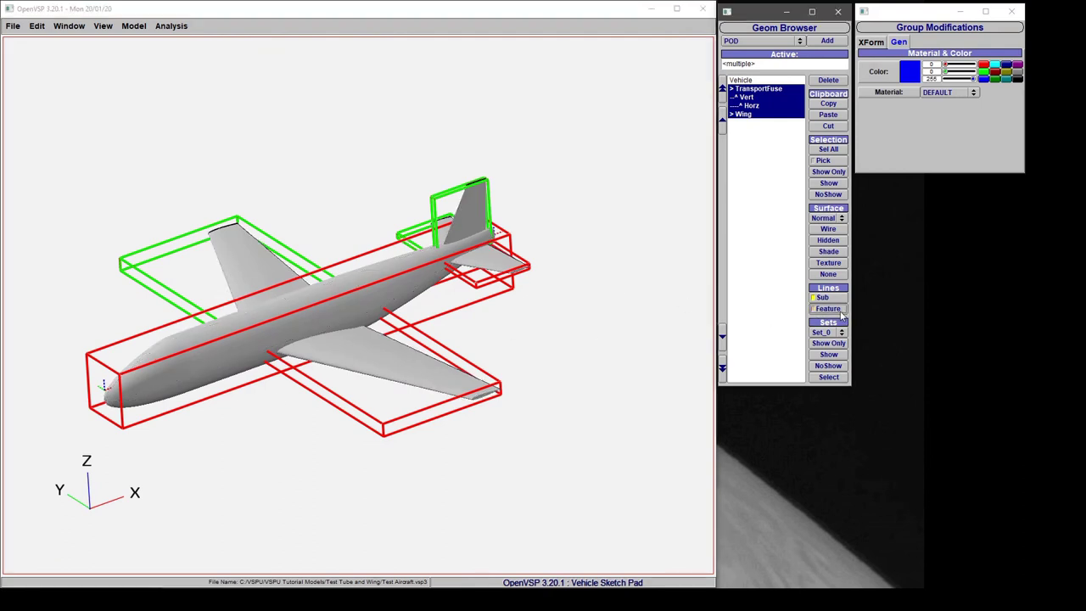
pyautogui.click(764, 287)
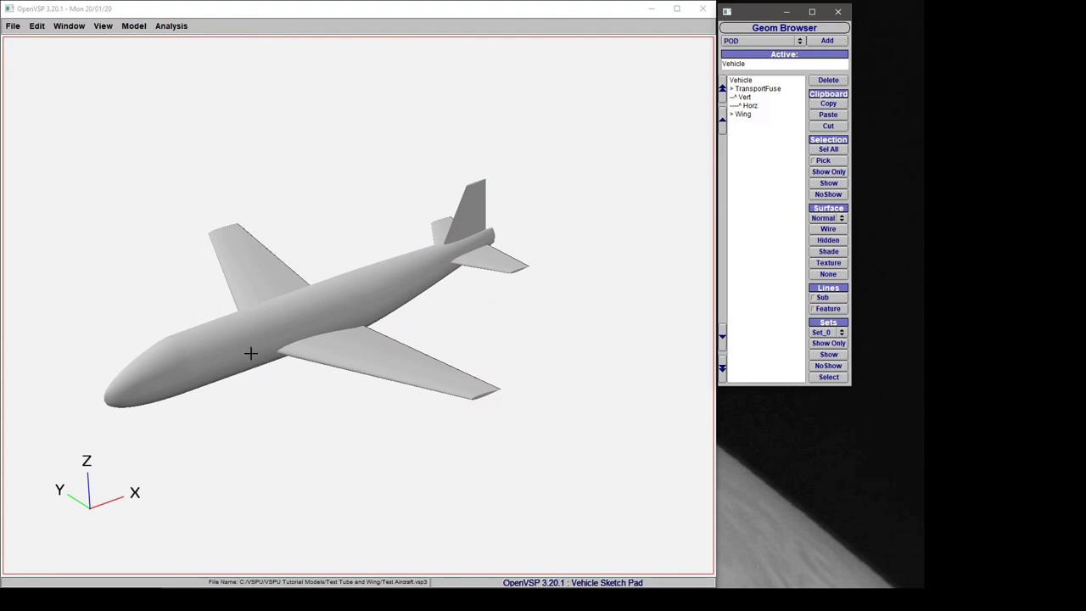
pyautogui.moveTo(250, 354); pyautogui.dragTo(411, 340)
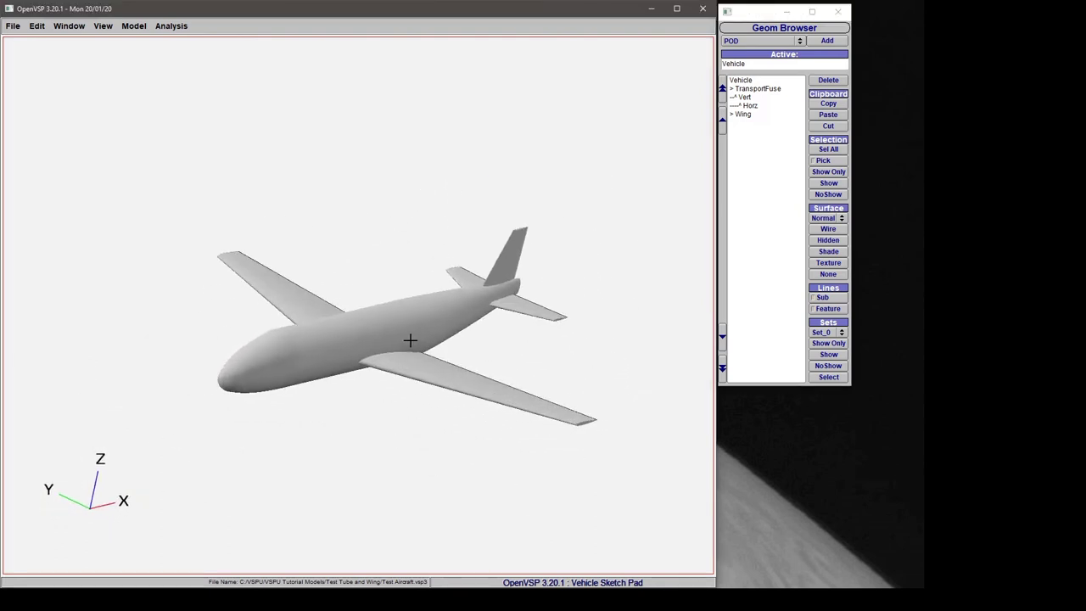
pyautogui.moveTo(300, 338); pyautogui.dragTo(270, 398)
pyautogui.scroll(5, 352, 334)
pyautogui.scroll(-5, 305, 351)
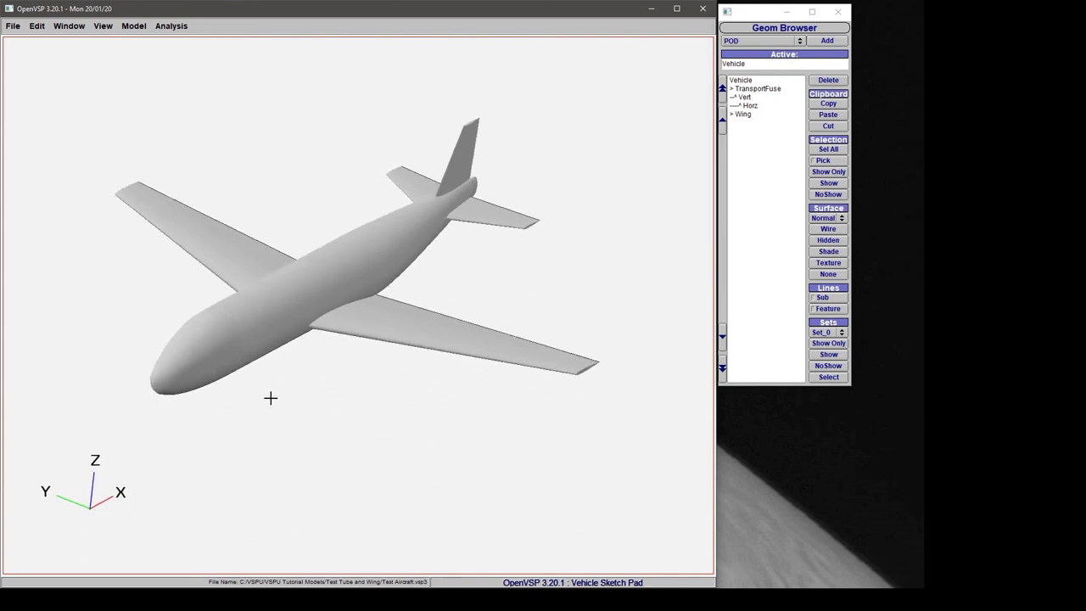